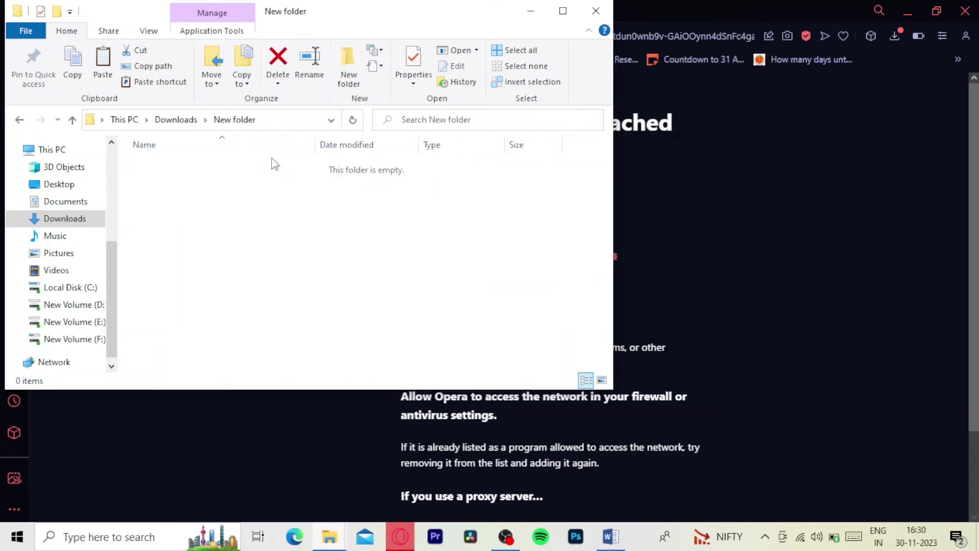
Undo the last action to bring the 794 KB EasyAntiCheat application back into Downloads' New folder
{"action": "key", "text": "ctrl+z"}
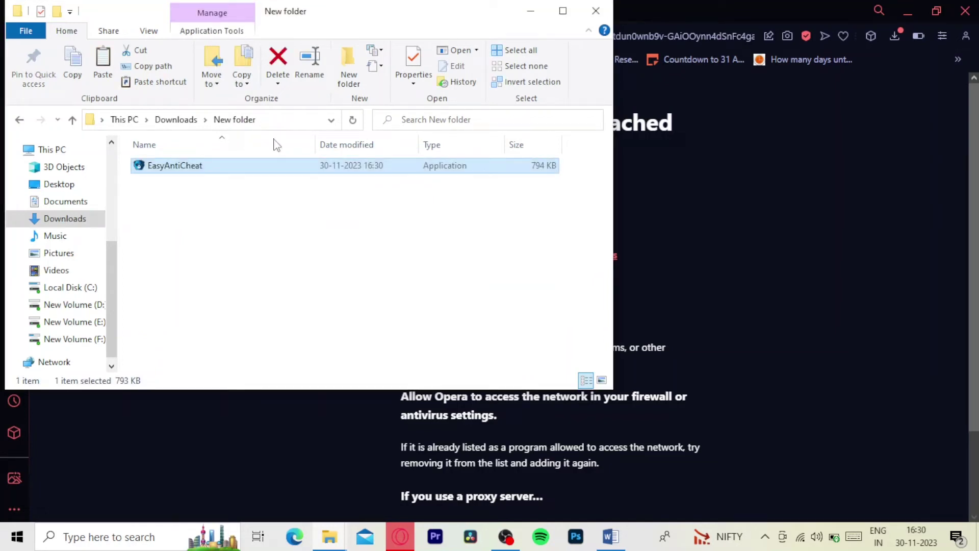
Run the EasyAntiCheat setup, install it for the current game, and finish after success
{"action": "key", "text": "Return"}
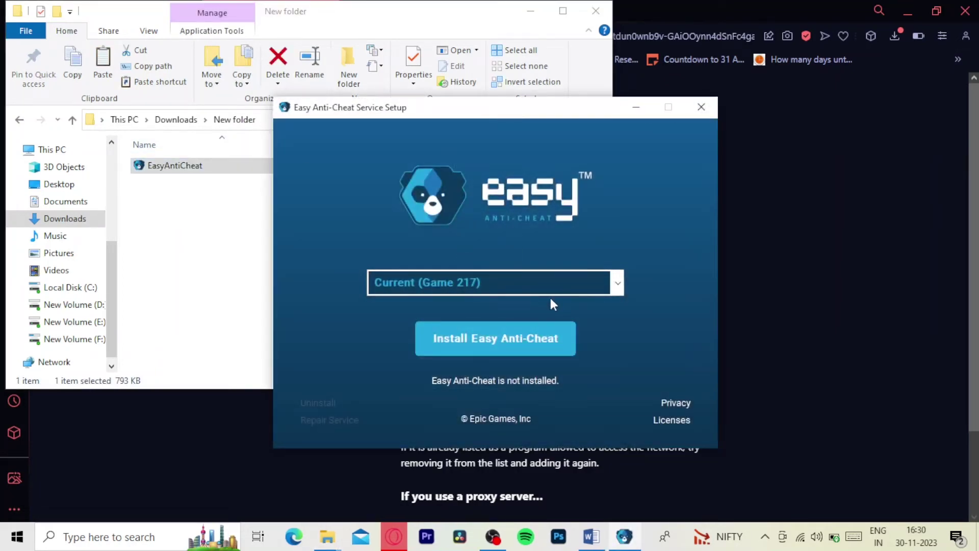
{"action": "left_click", "coordinate": [508, 342]}
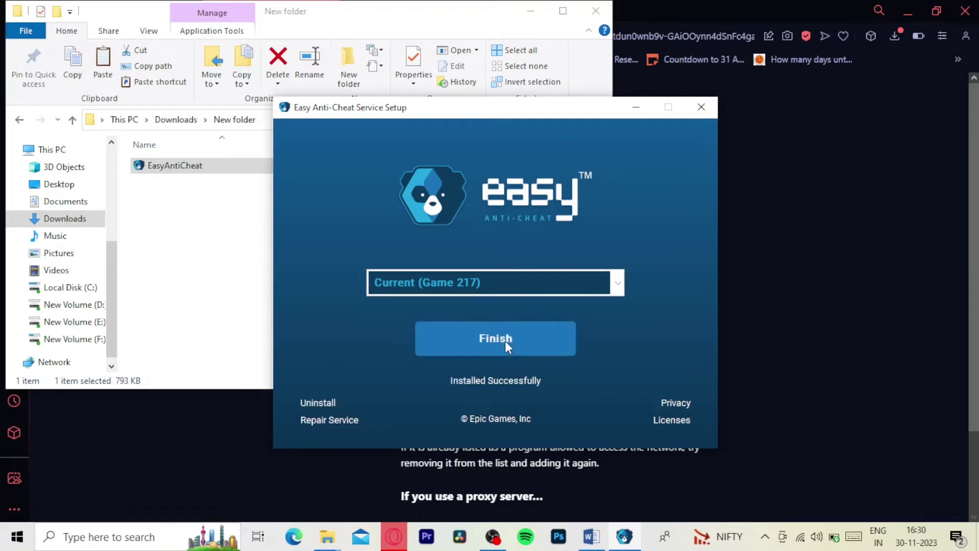
{"action": "left_click", "coordinate": [506, 339]}
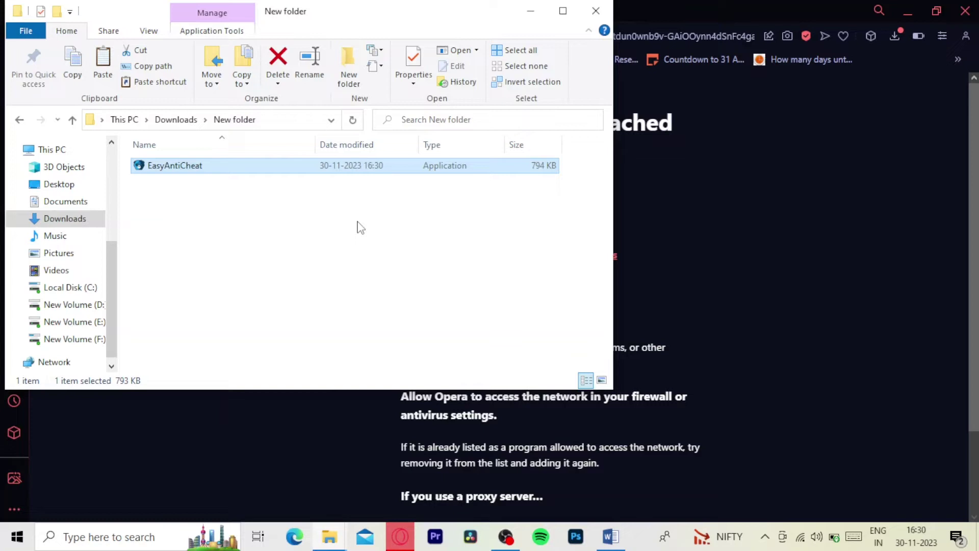
Maximize Explorer and navigate to C:\Program Files (x86)\Steam\games
{"action": "left_click", "coordinate": [563, 12]}
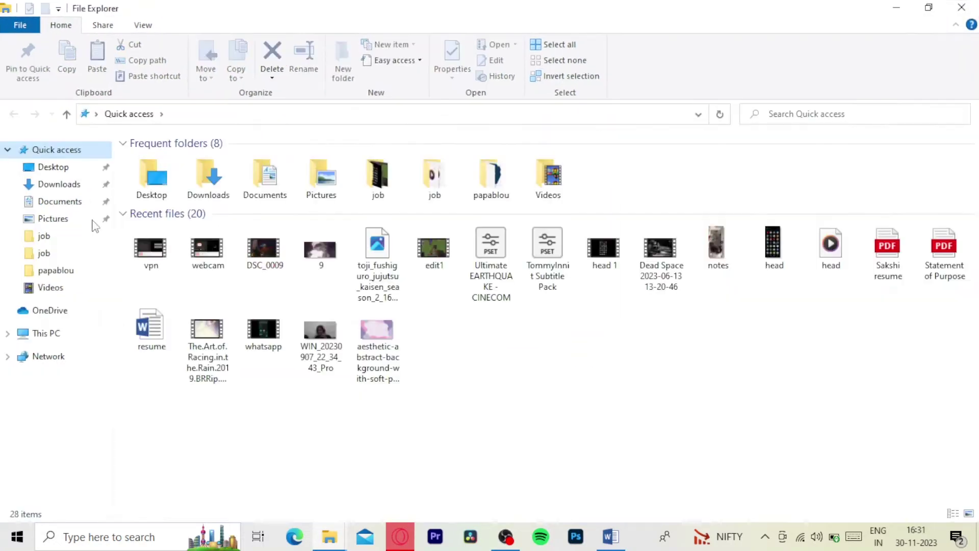
{"action": "left_click", "coordinate": [8, 334]}
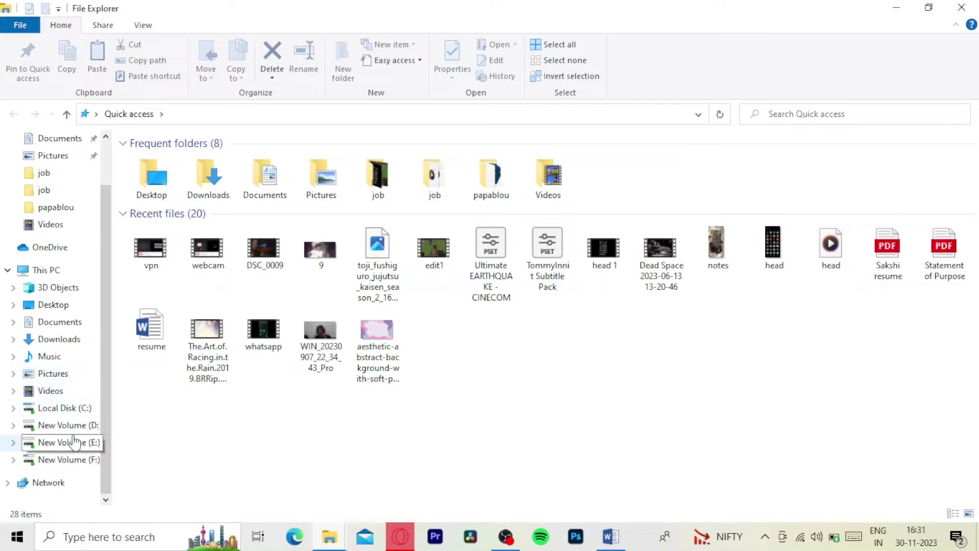
{"action": "left_click", "coordinate": [70, 416]}
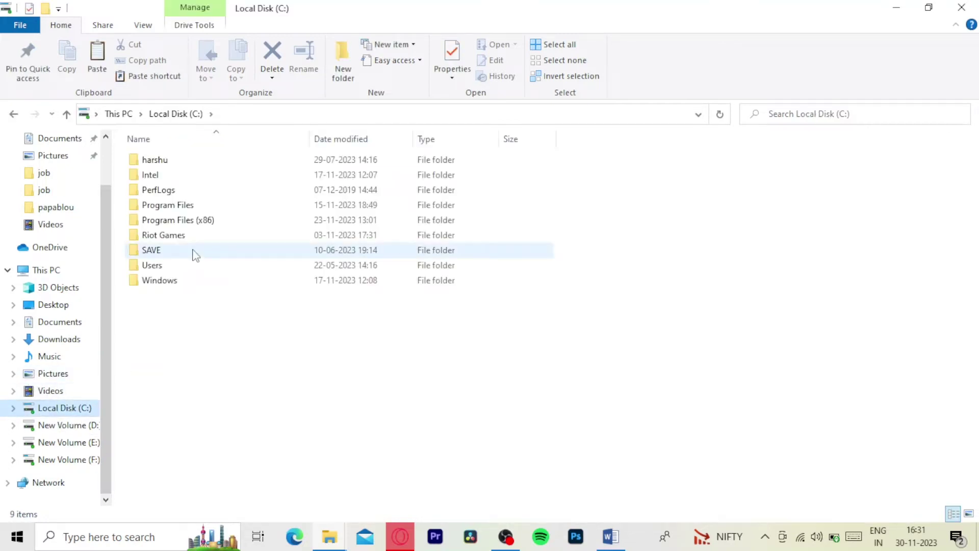
{"action": "double_click", "coordinate": [204, 220]}
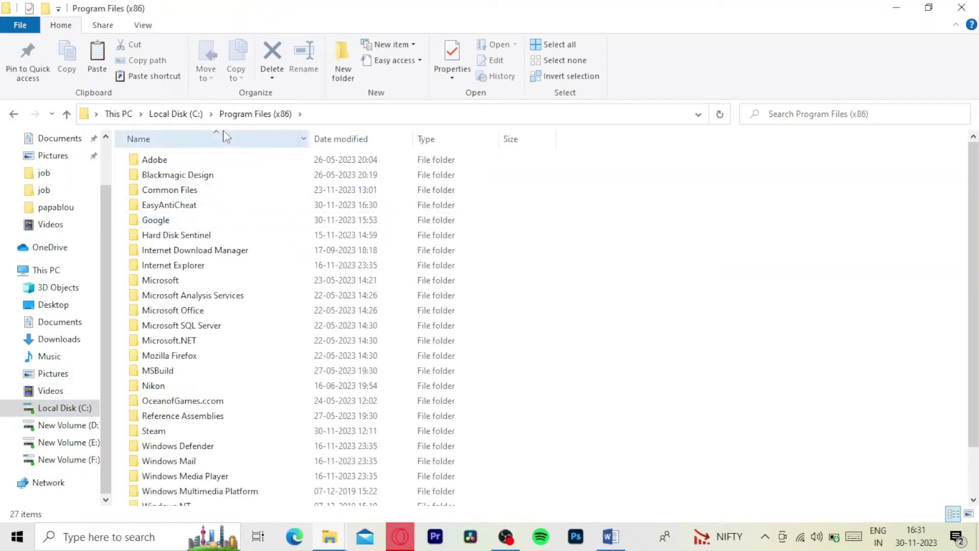
{"action": "scroll", "coordinate": [245, 389], "scroll_direction": "down", "scroll_amount": 2}
{"action": "double_click", "coordinate": [207, 379]}
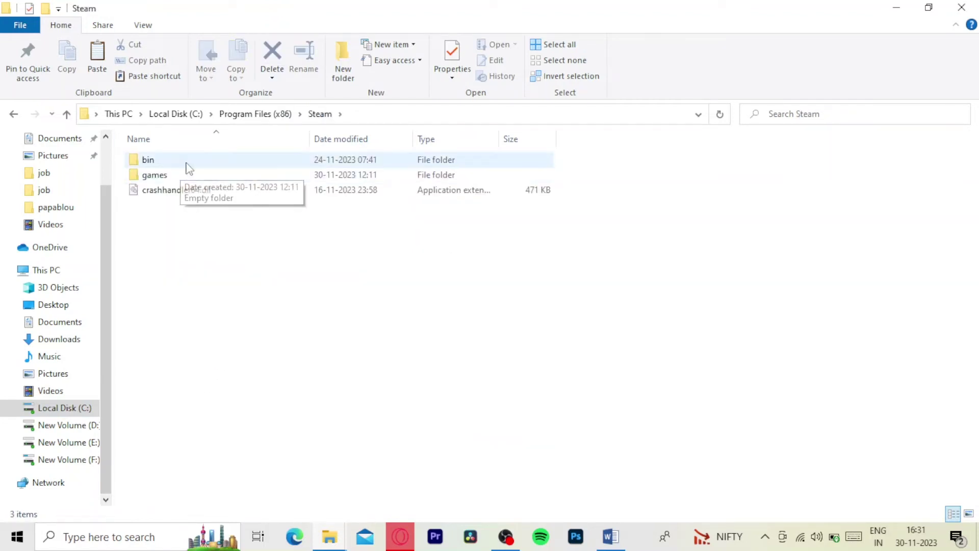
{"action": "left_click", "coordinate": [183, 177]}
{"action": "double_click", "coordinate": [183, 177]}
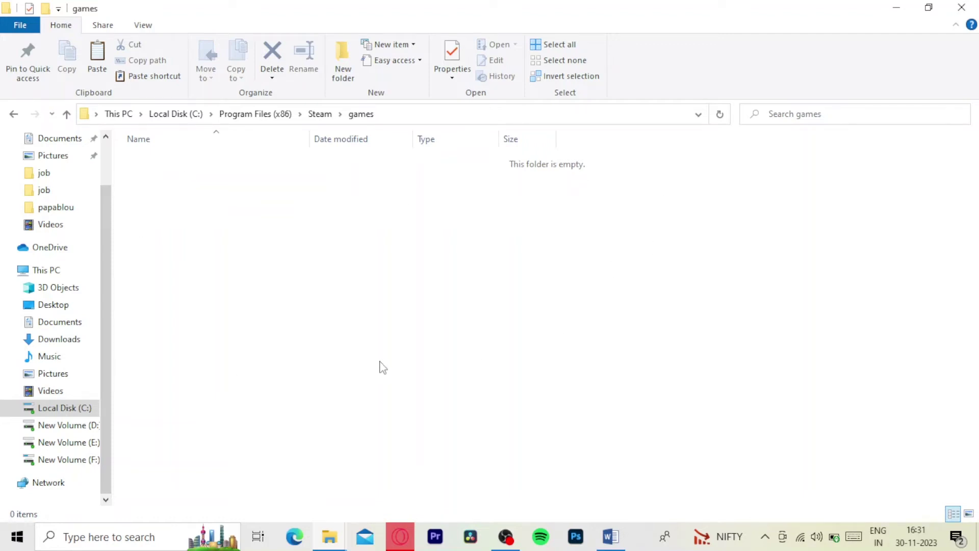
Add a folder named 'common' to the games folder from the context menu
{"action": "right_click", "coordinate": [347, 245]}
{"action": "mouse_move", "coordinate": [378, 416]}
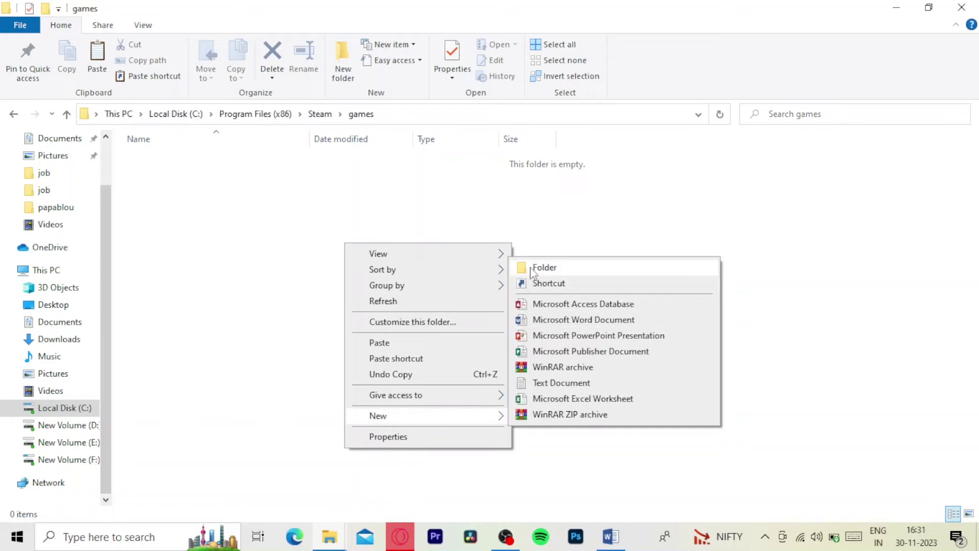
{"action": "left_click", "coordinate": [536, 269]}
{"action": "type", "text": "comm"}
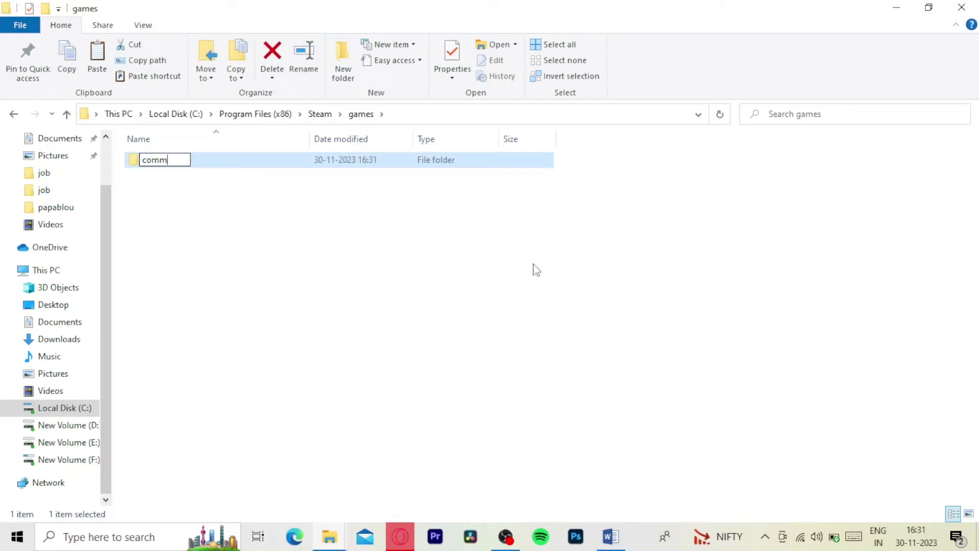
{"action": "type", "text": "on"}
{"action": "key", "text": "Return"}
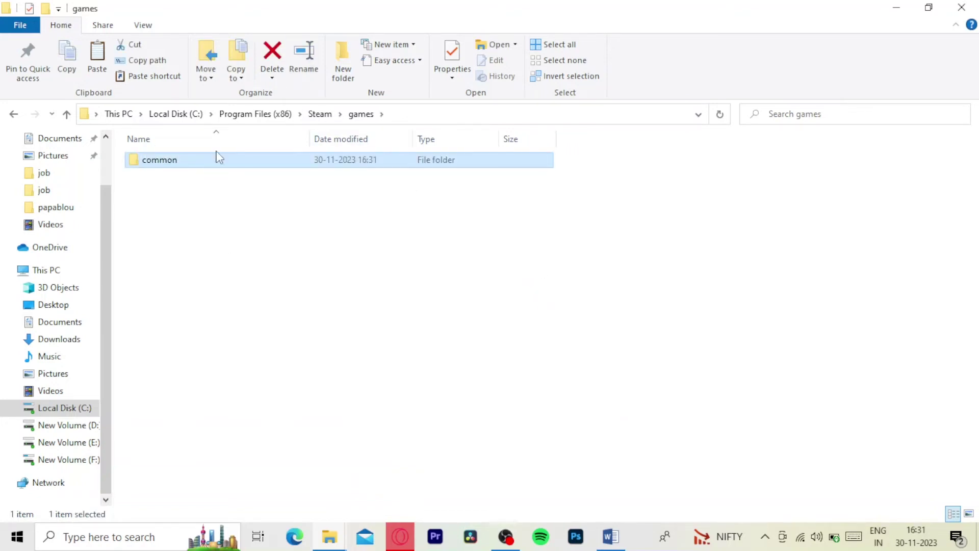
Open the empty 'common' folder, then bring OBS Studio to the front
{"action": "double_click", "coordinate": [217, 161]}
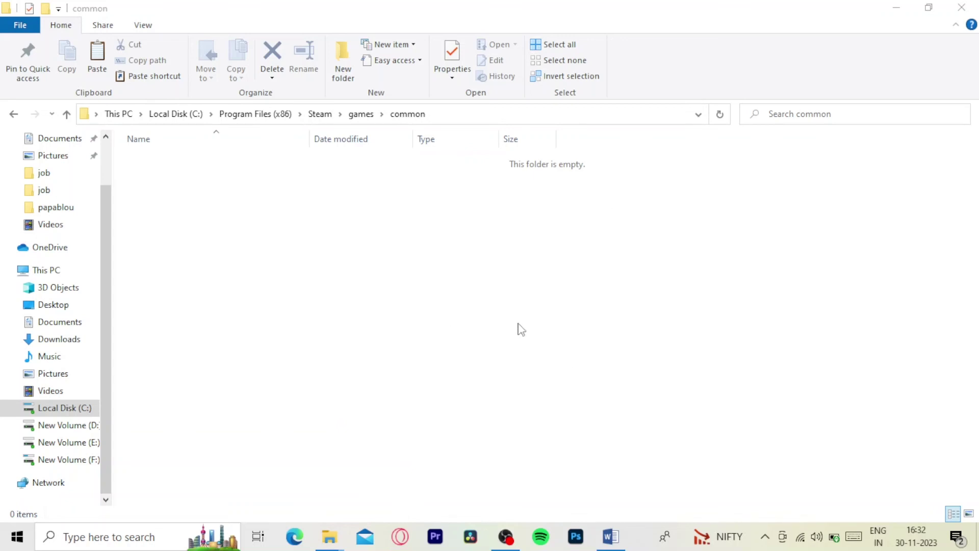
{"action": "left_click", "coordinate": [506, 538]}
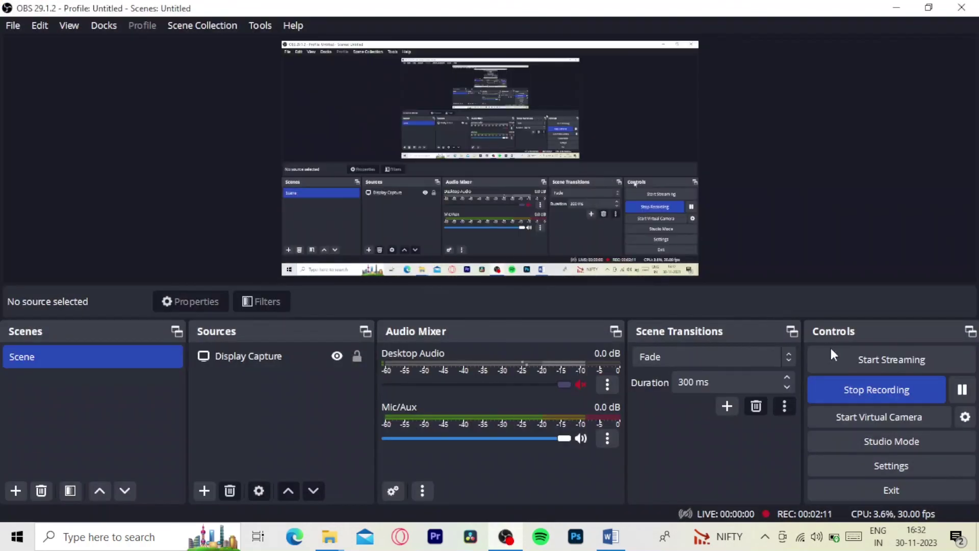